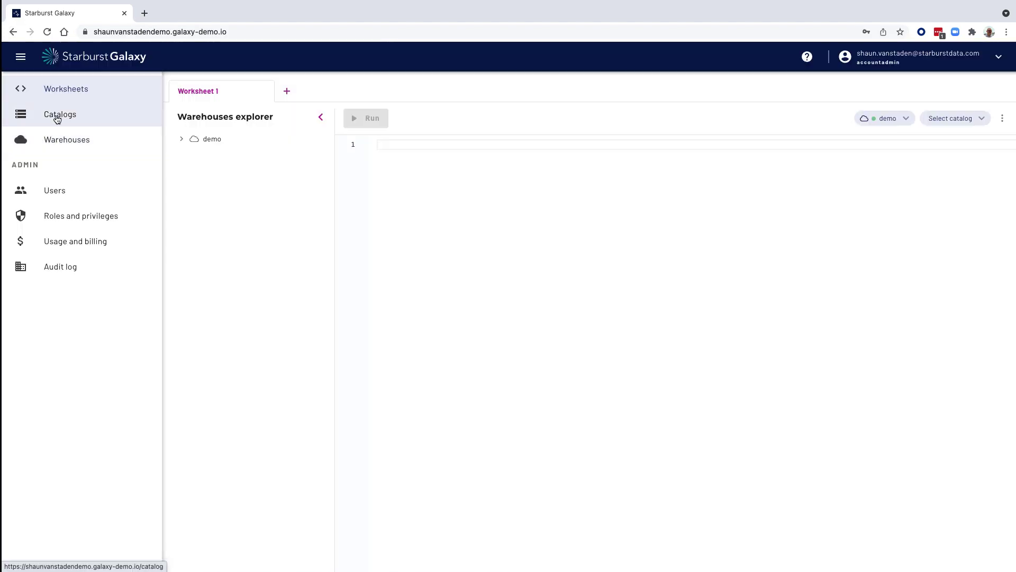
Start a new Amazon S3 catalog named 'glue' with the description 'S3 Data'.
left_click(55, 119)
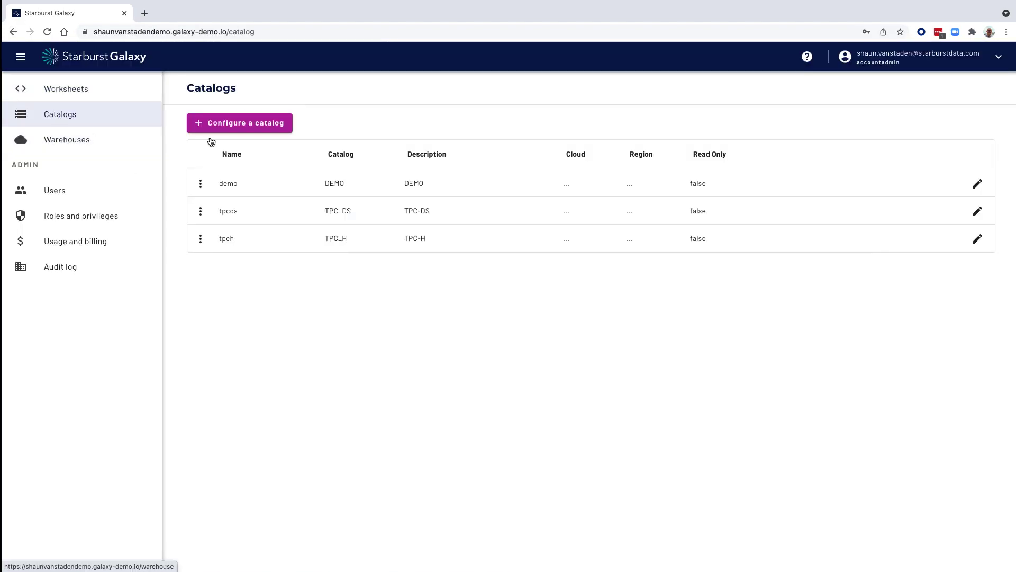
left_click(212, 125)
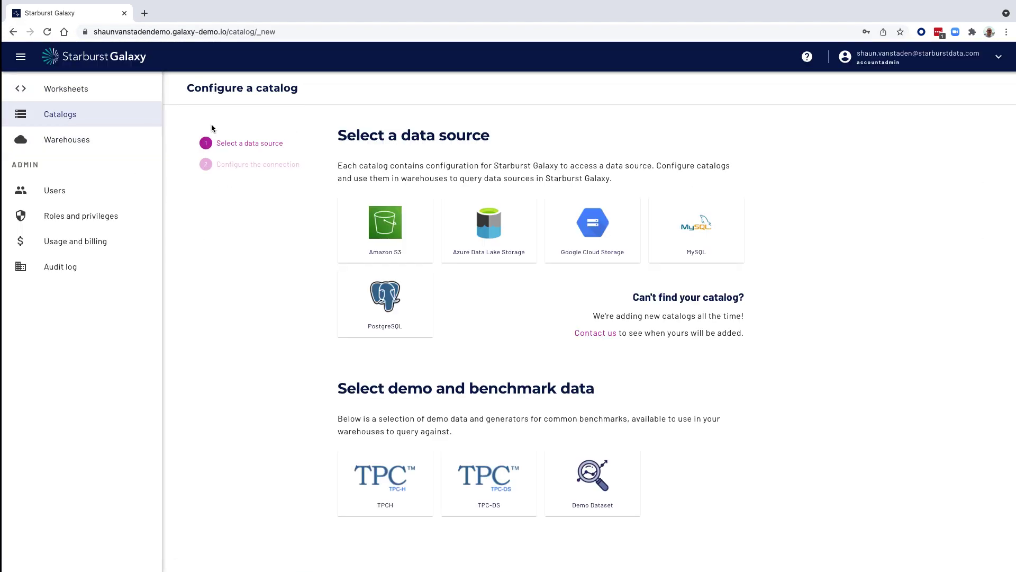
left_click(382, 234)
left_click(370, 274)
type("gl")
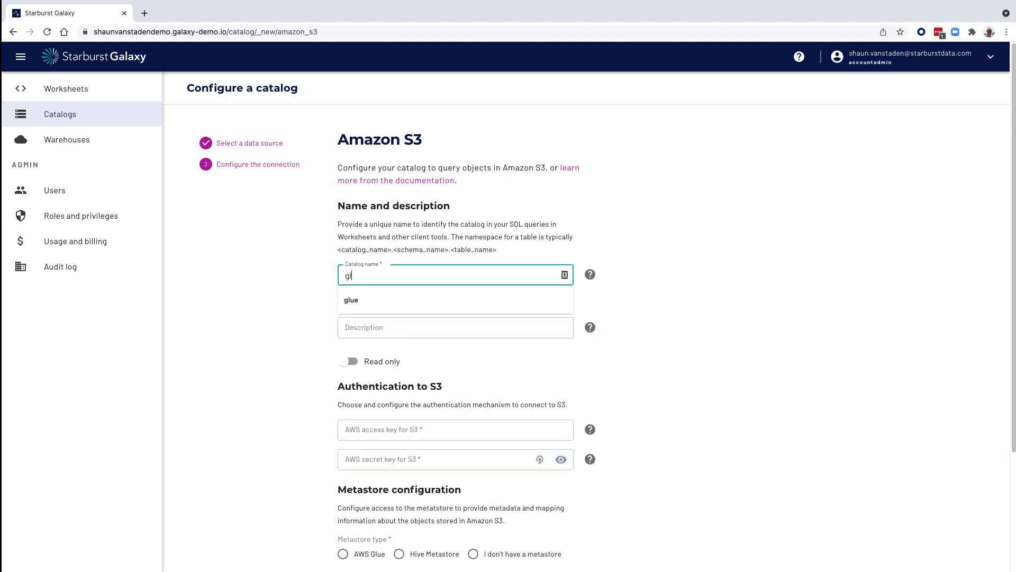
type("ue")
left_click(370, 332)
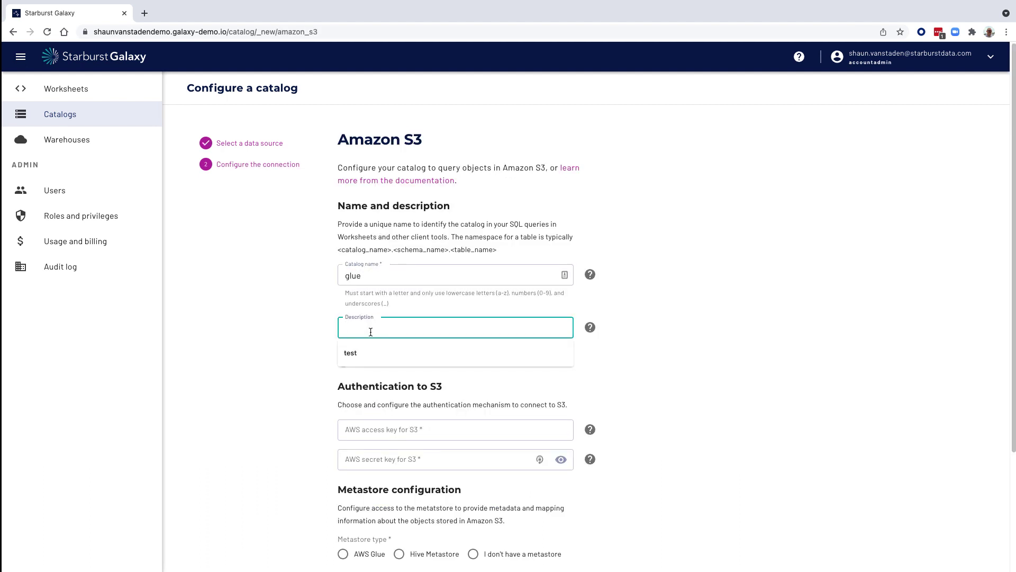
type("S3")
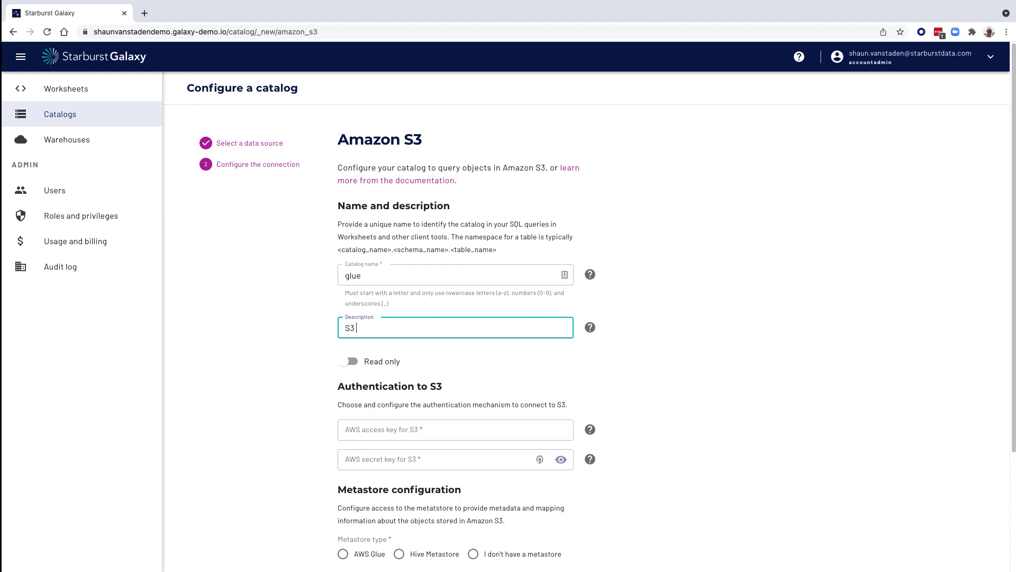
type(" Data")
left_click(310, 420)
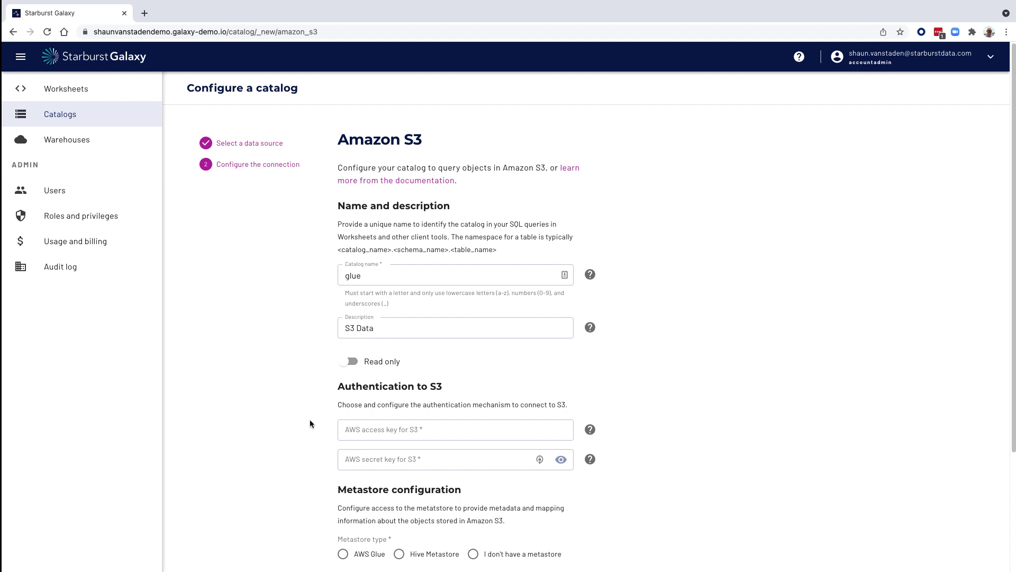
Enter the AWS access key and paste the AWS secret key.
left_click(366, 429)
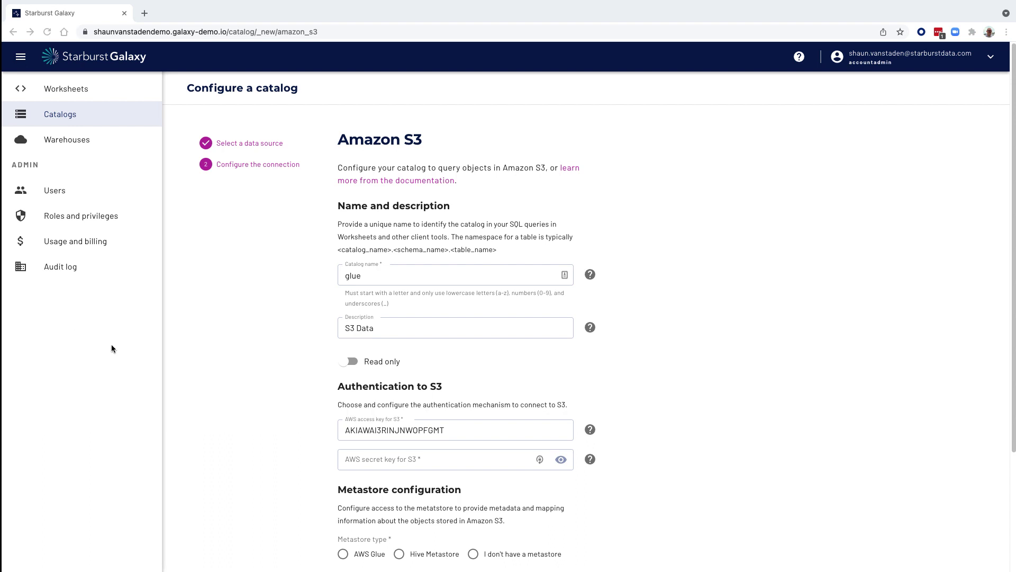
left_click(371, 462)
key("ctrl+v")
Confirm the pasted AWS secret key in the S3 authentication field.
left_click(290, 487)
scroll(290, 492, "down", 3)
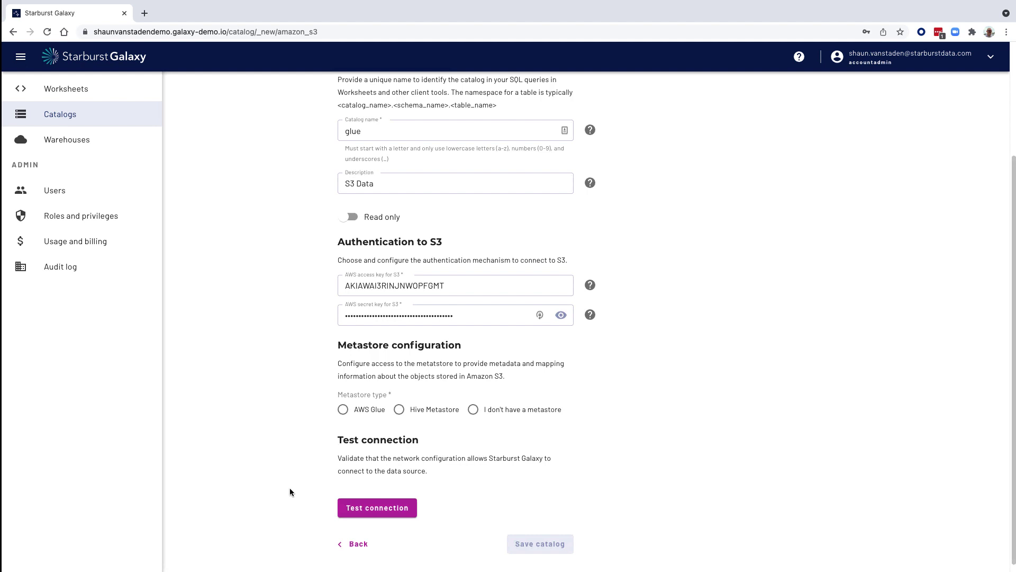
scroll(290, 489, "down", 1)
Use an AWS Glue metastore in US East (N. Virginia) with external table creation and writes, test, and save.
left_click(344, 403)
scroll(334, 410, "down", 2)
left_click(421, 345)
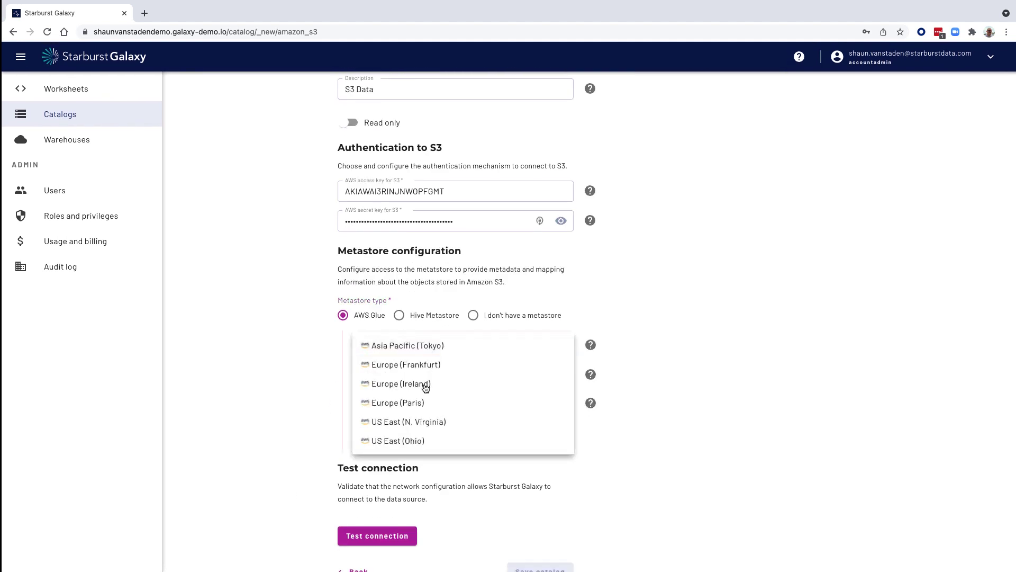
left_click(416, 422)
left_click(369, 374)
left_click(371, 403)
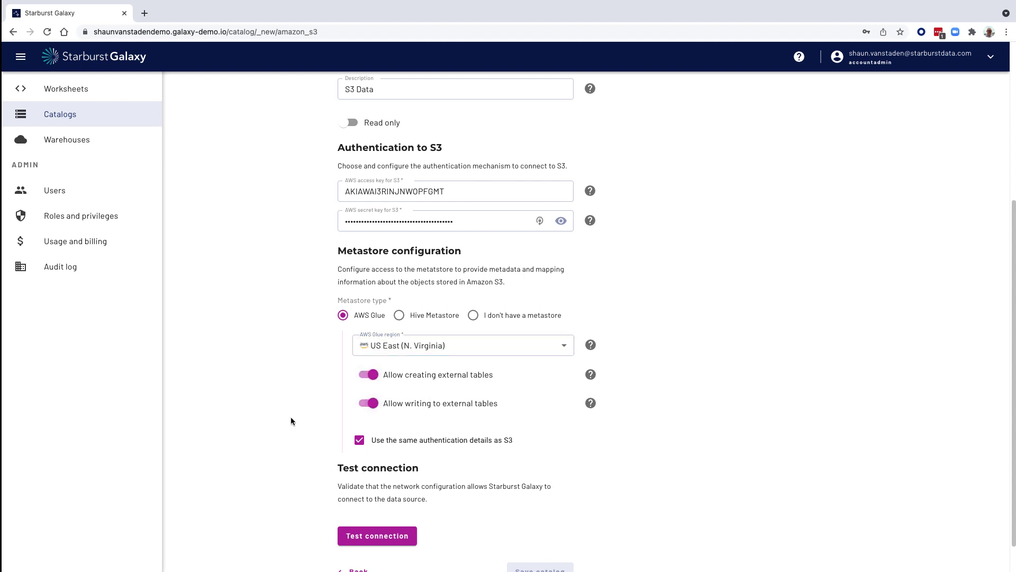
scroll(291, 417, "down", 2)
left_click(383, 501)
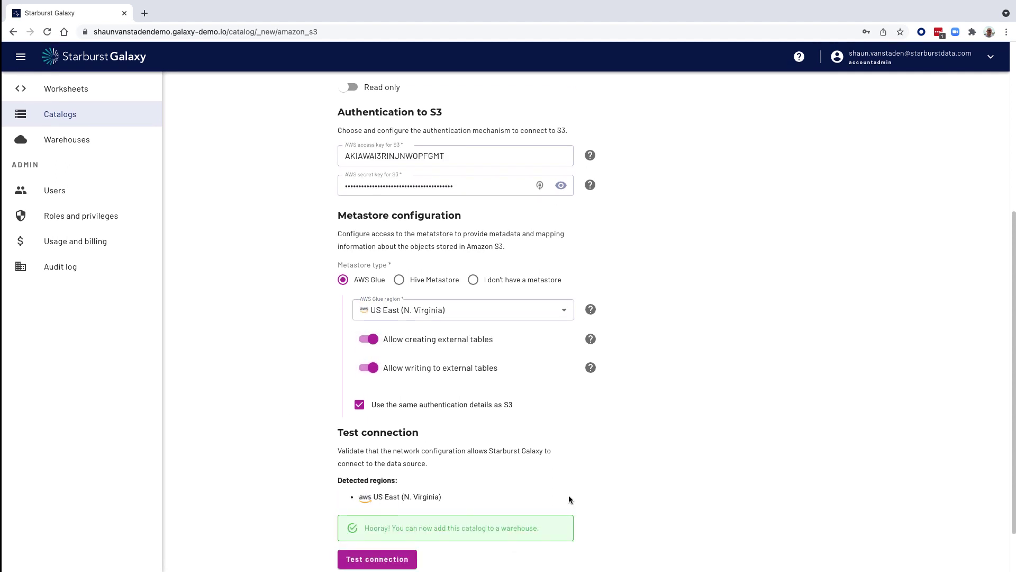
scroll(568, 495, "down", 2)
left_click(542, 536)
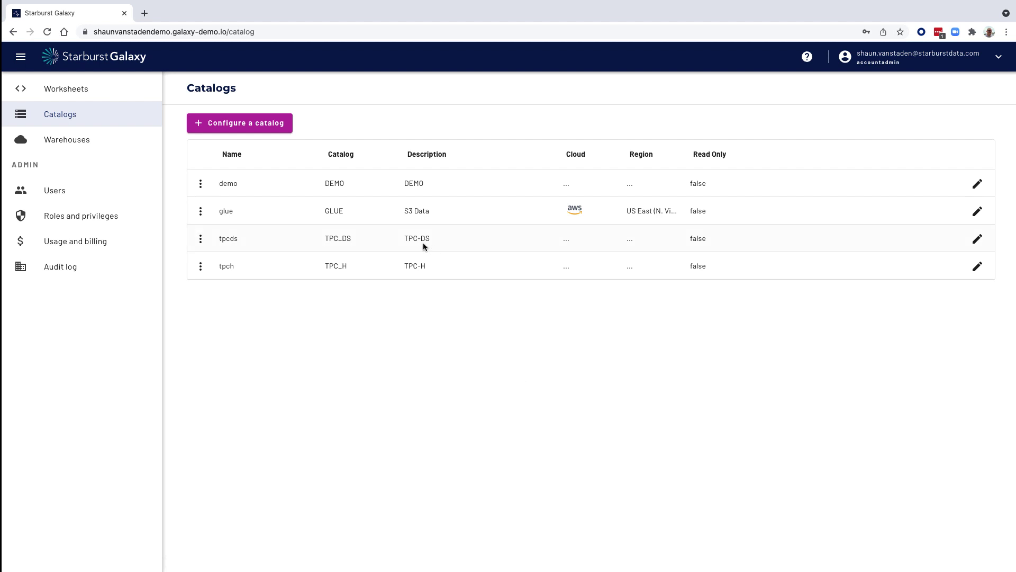
Go to the Warehouses page listing the running demo warehouse.
left_click(66, 143)
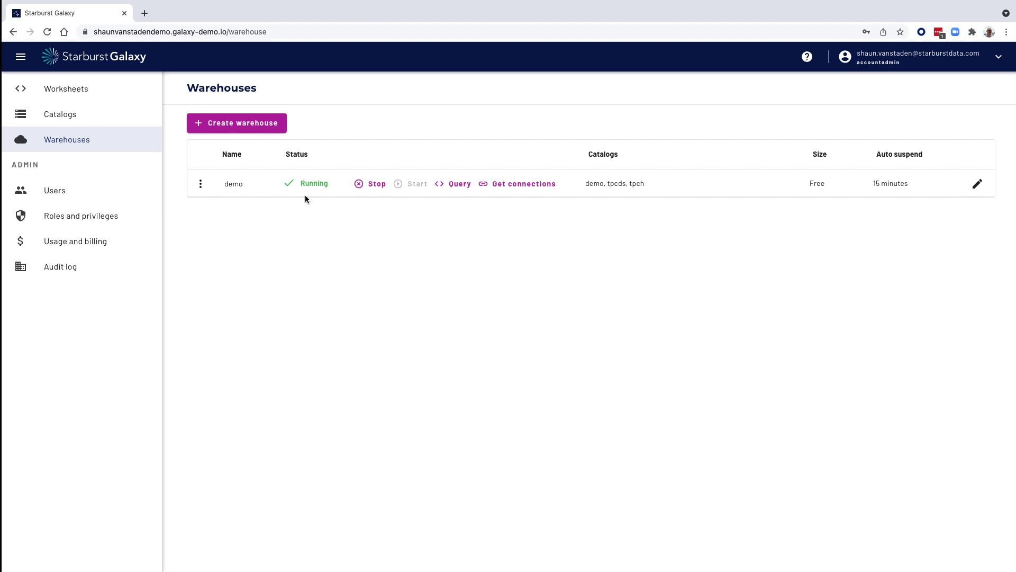
Tick glue in the demo warehouse's catalogs, save the change, and apply the update.
left_click(977, 184)
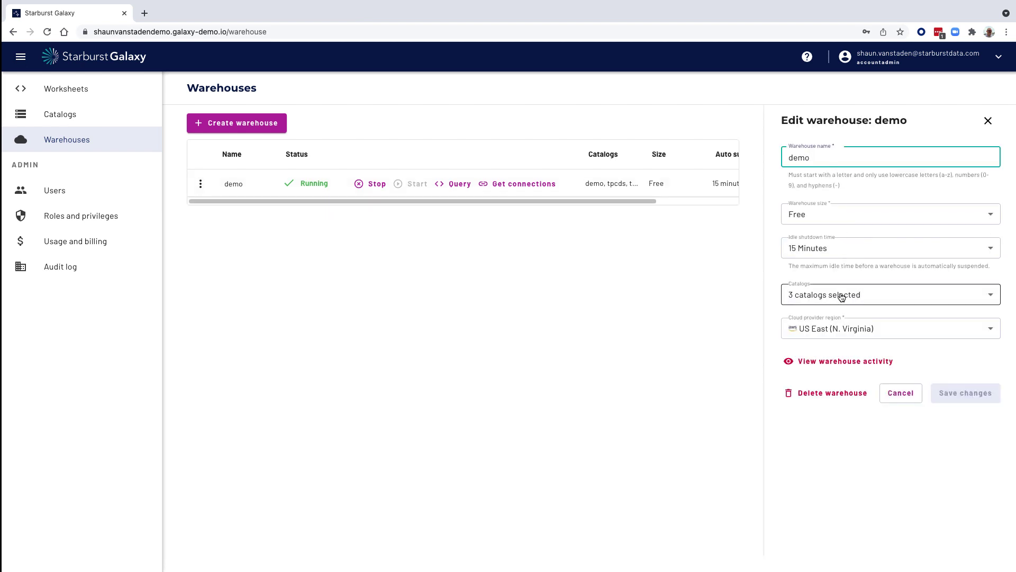
left_click(842, 296)
left_click(801, 237)
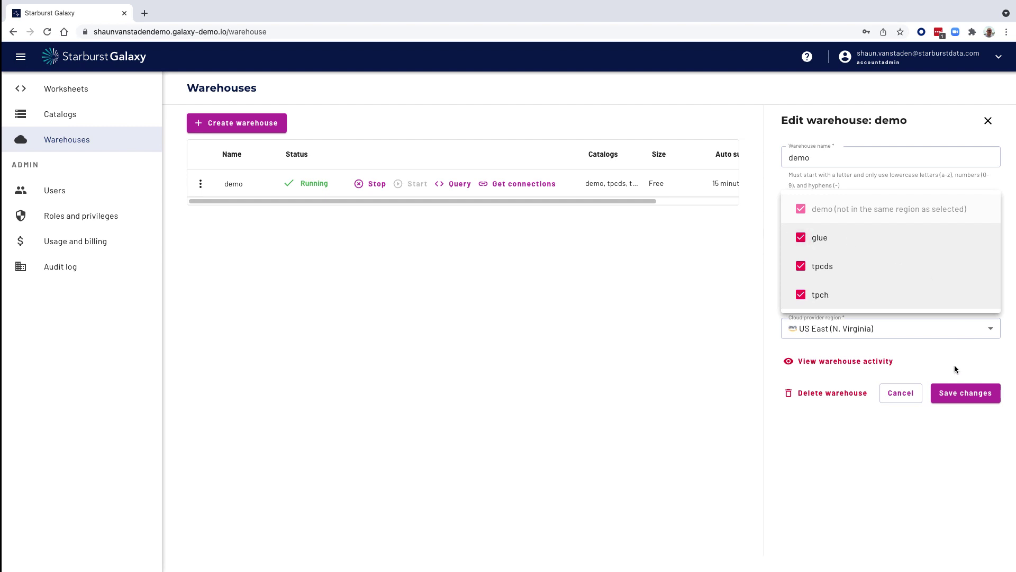
left_click(960, 394)
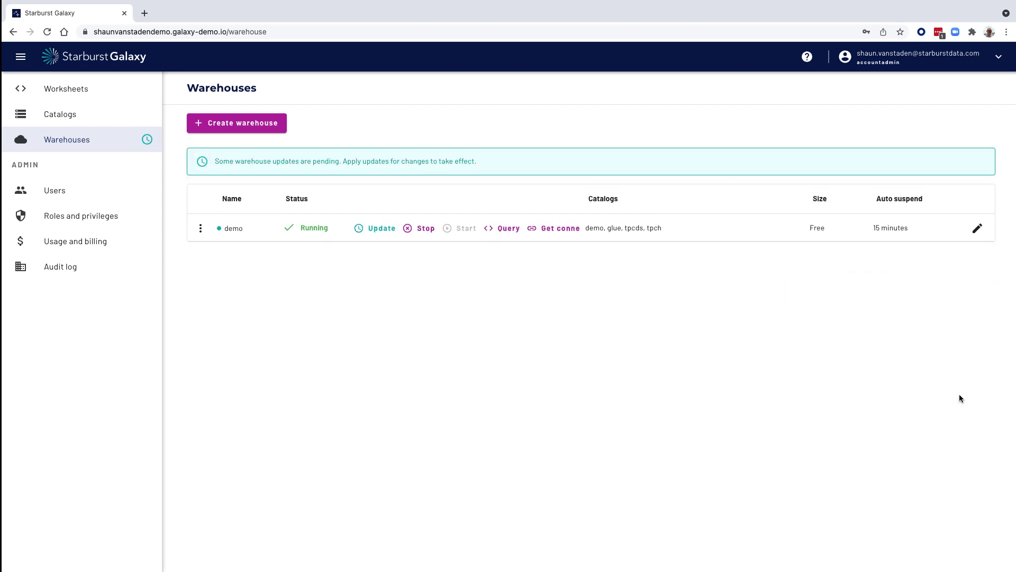
left_click(368, 229)
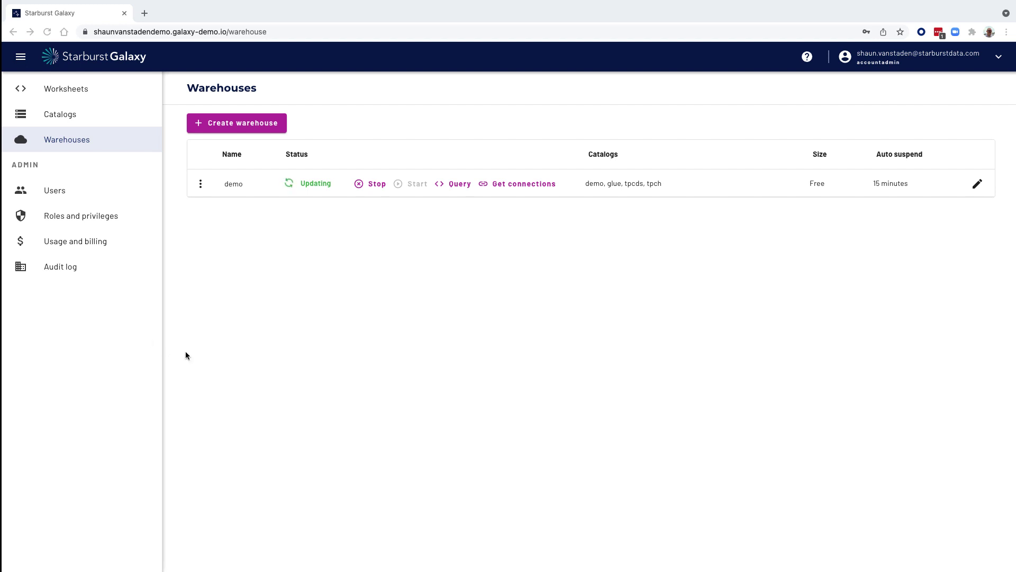
Open a demo warehouse worksheet and expand demo > glue > s3 to list its tables.
left_click(440, 184)
left_click(371, 91)
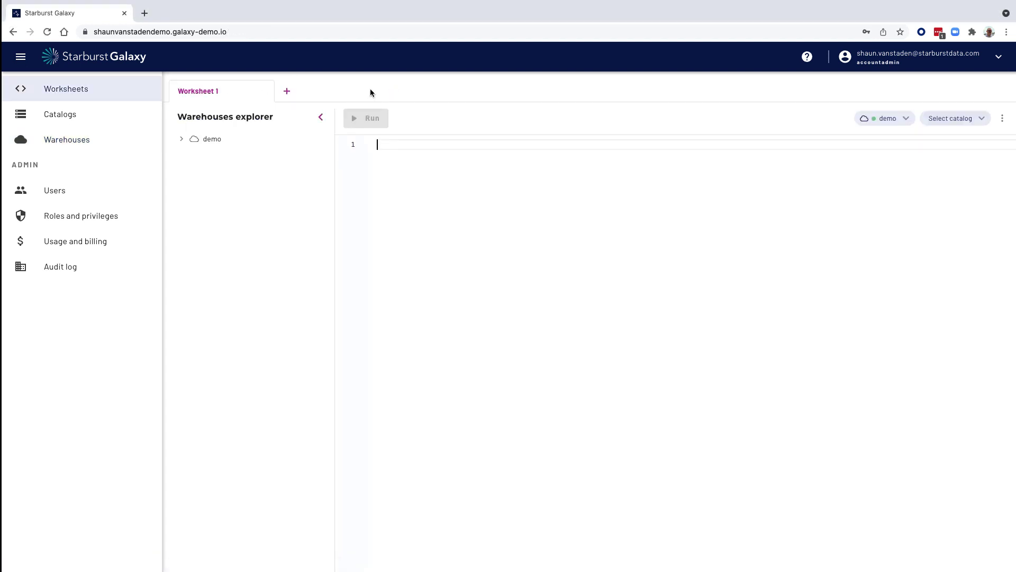
left_click(182, 139)
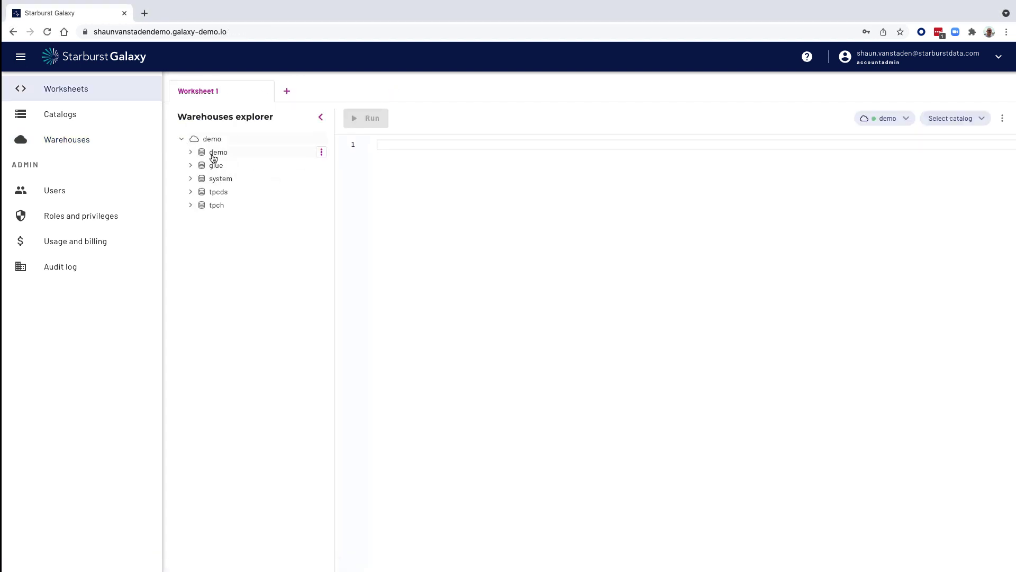
left_click(192, 166)
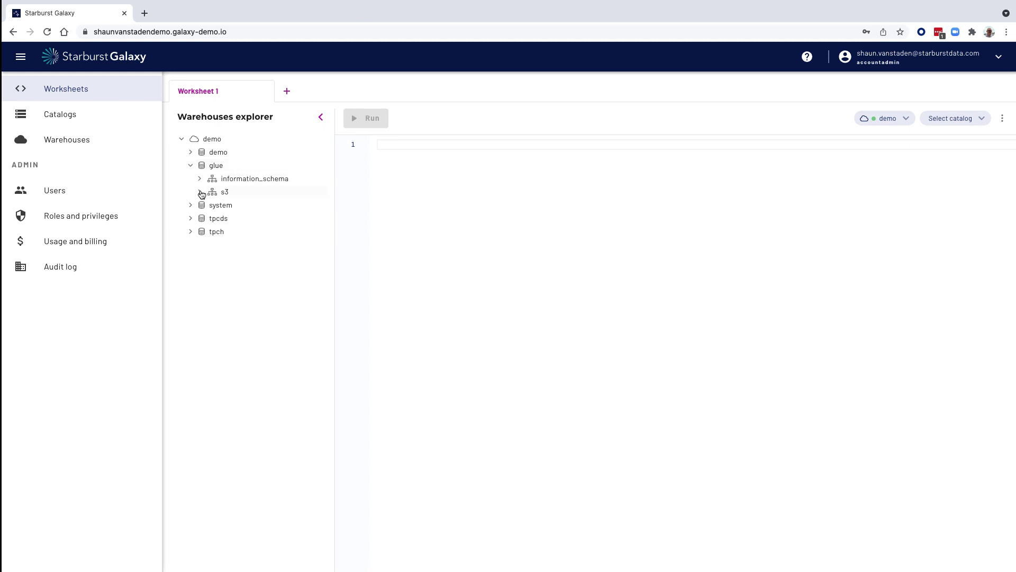
left_click(200, 192)
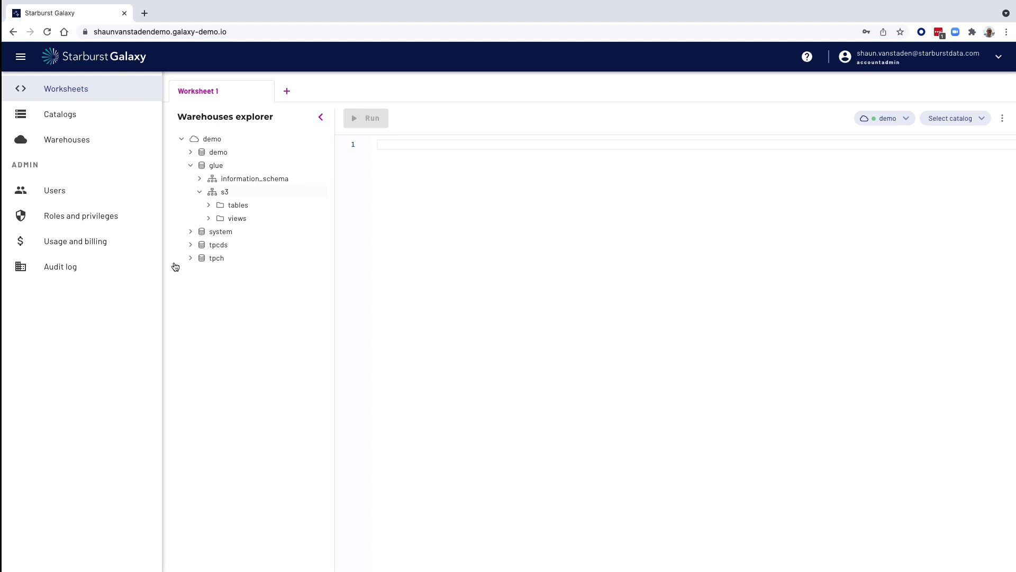
left_click(208, 206)
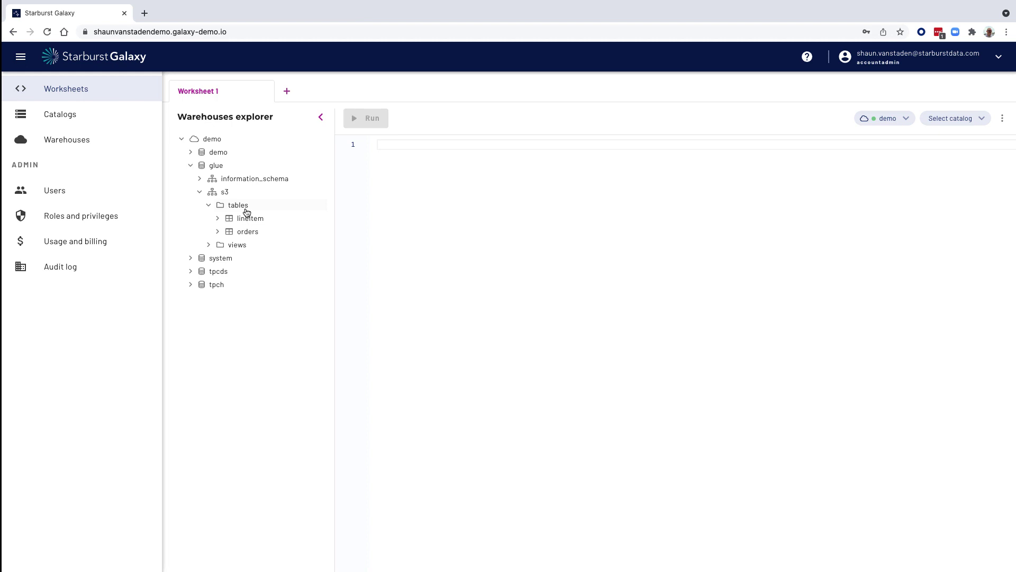
Write and run 'select * from glue.s3.orders;' in the worksheet.
left_click(401, 144)
type("select *")
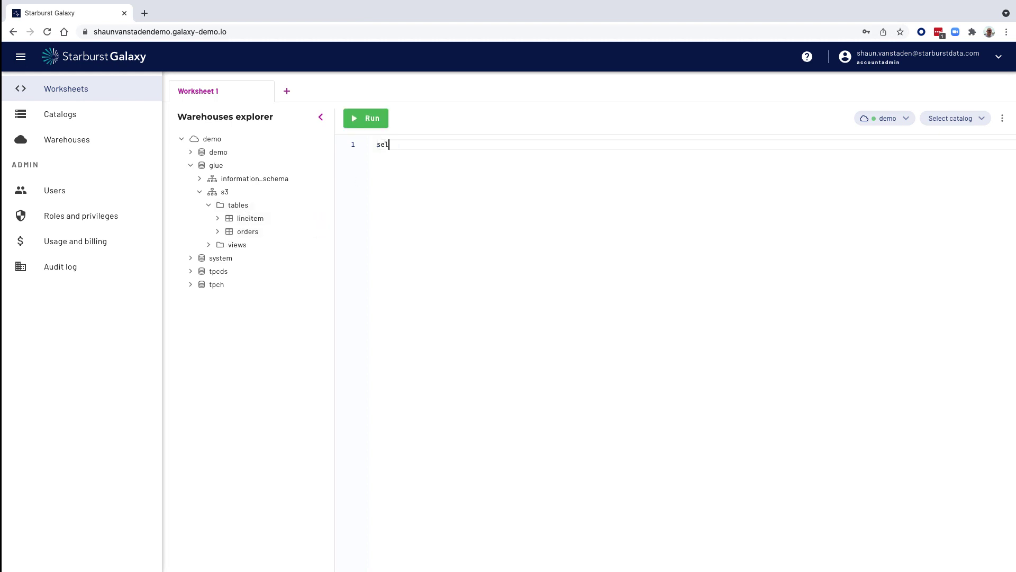
key("Return")
type("from ")
type("glue.s3.")
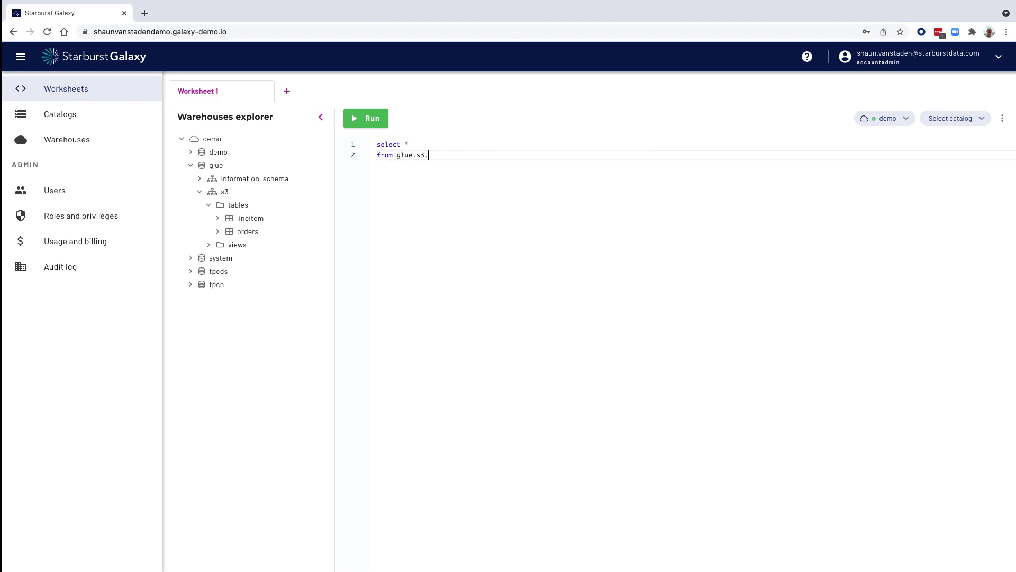
type("orders;")
left_click(369, 118)
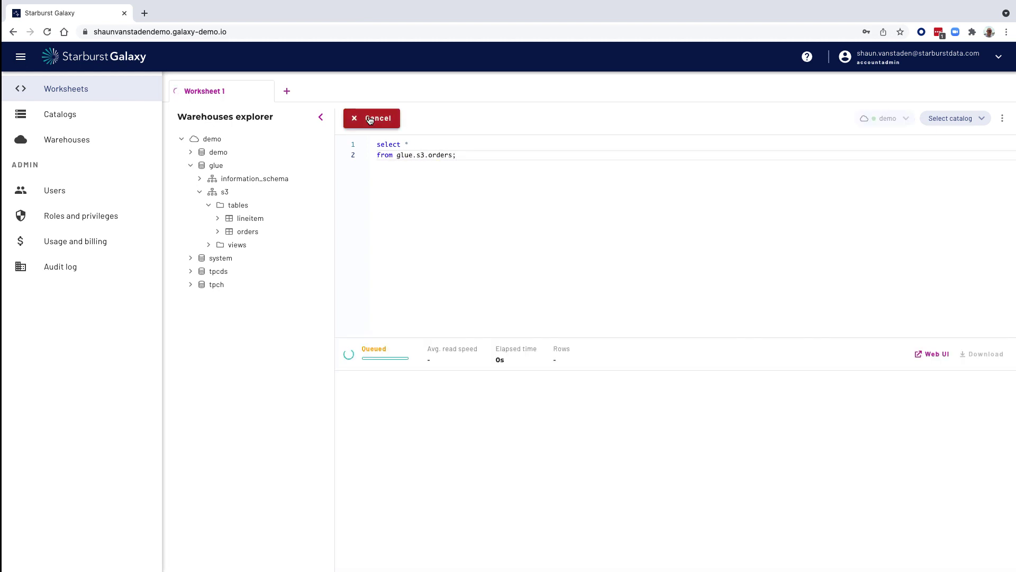